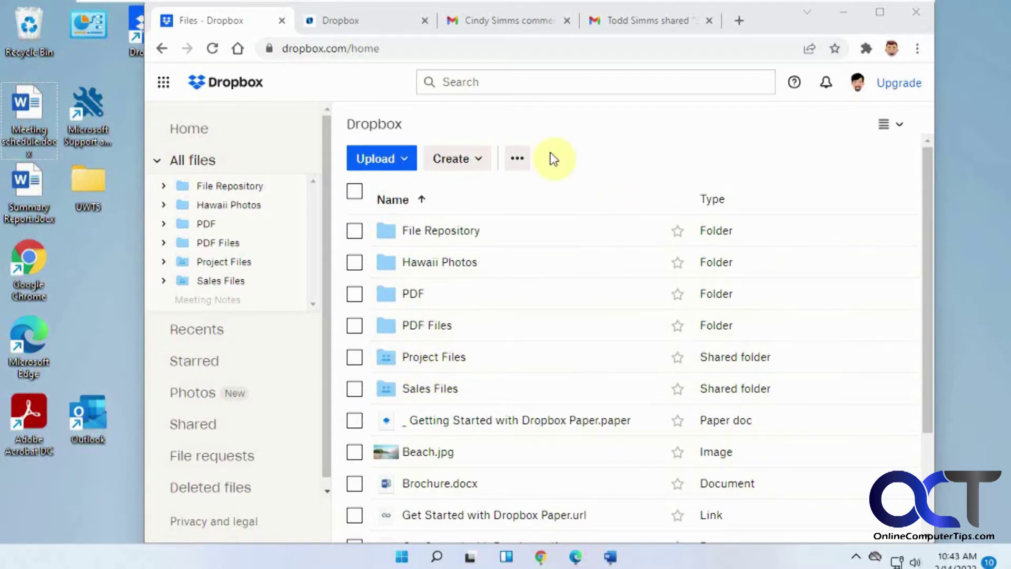
Open the Create dropdown menu above the Dropbox file list.
{"action": "left_click", "coordinate": [481, 163]}
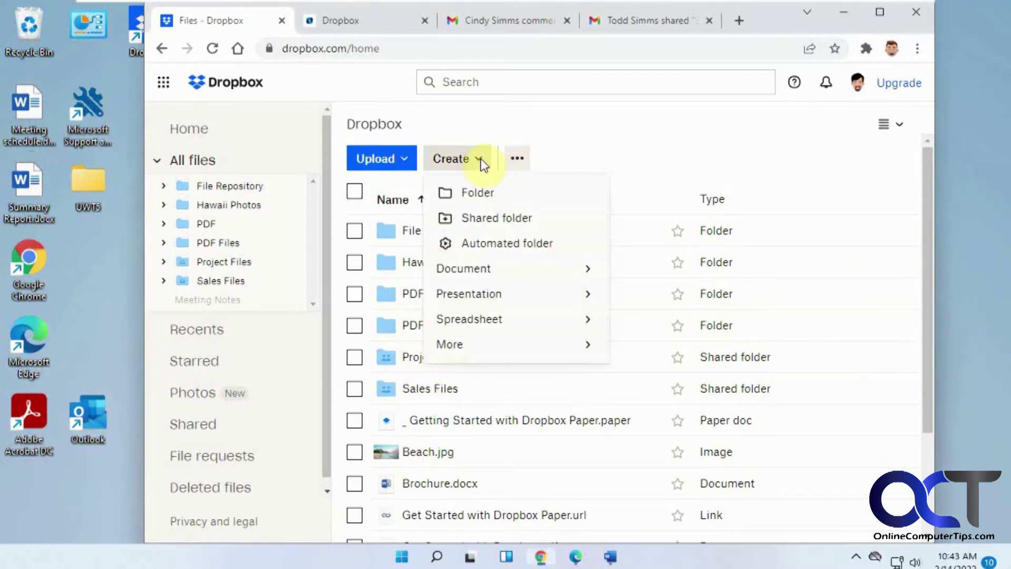
Start a new automated folder and name it 'Meeting Notes', correcting the typos.
{"action": "left_click", "coordinate": [487, 250]}
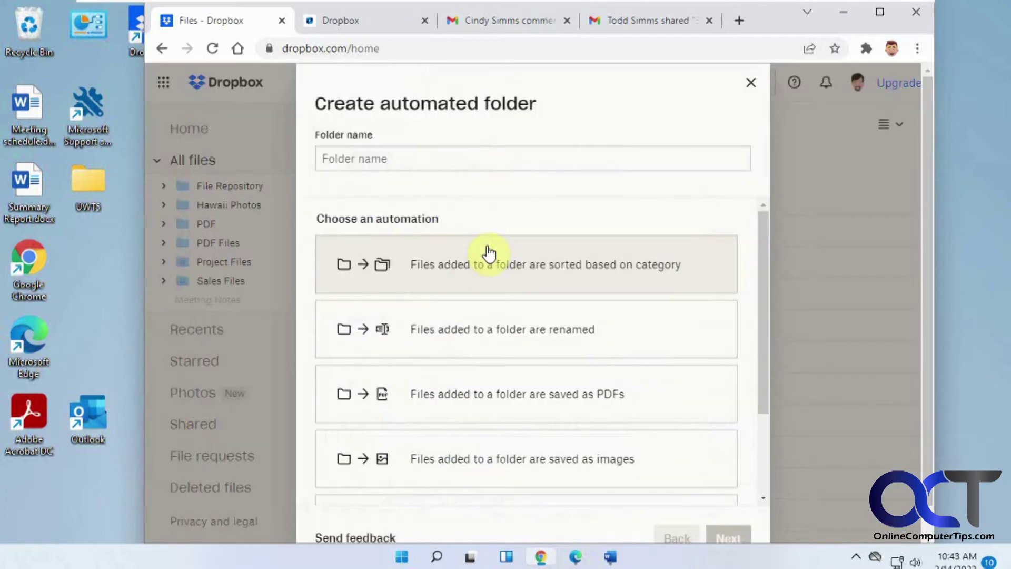
{"action": "left_click", "coordinate": [443, 161]}
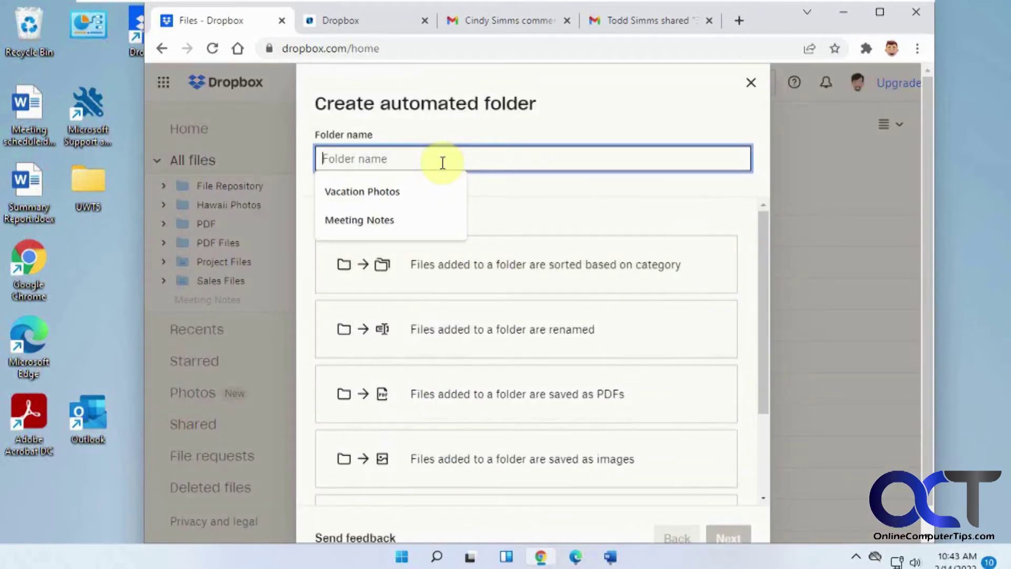
{"action": "type", "text": "Meeting NOte"}
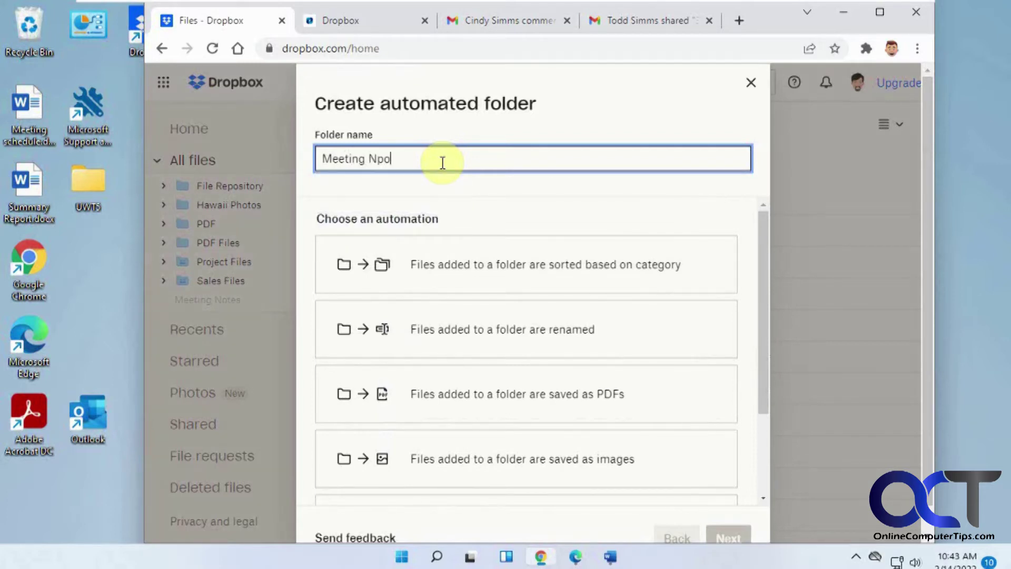
{"action": "key", "text": "BackSpace"}
{"action": "type", "text": "p"}
{"action": "key", "text": "BackSpace"}
{"action": "type", "text": "ot"}
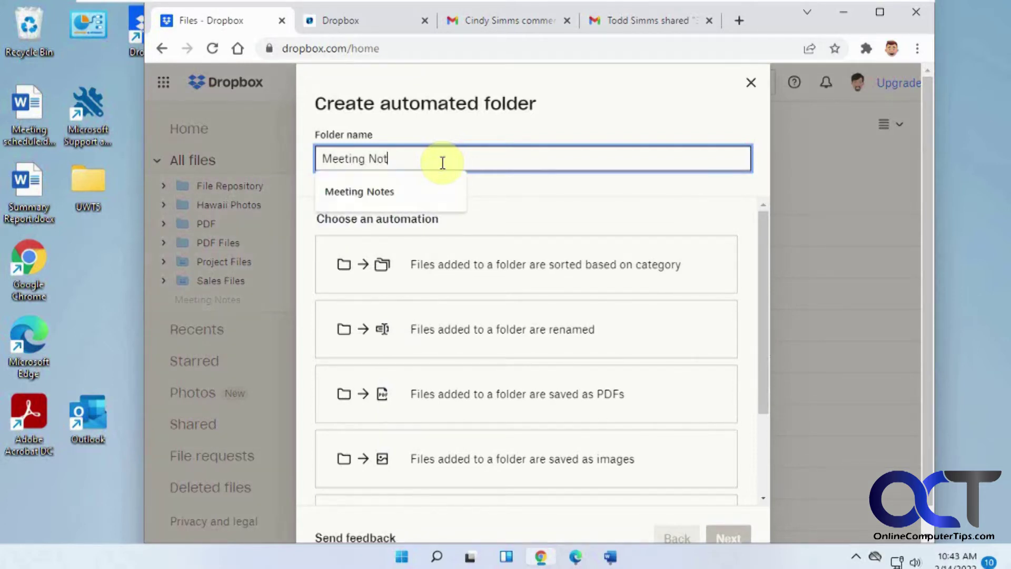
{"action": "type", "text": "es"}
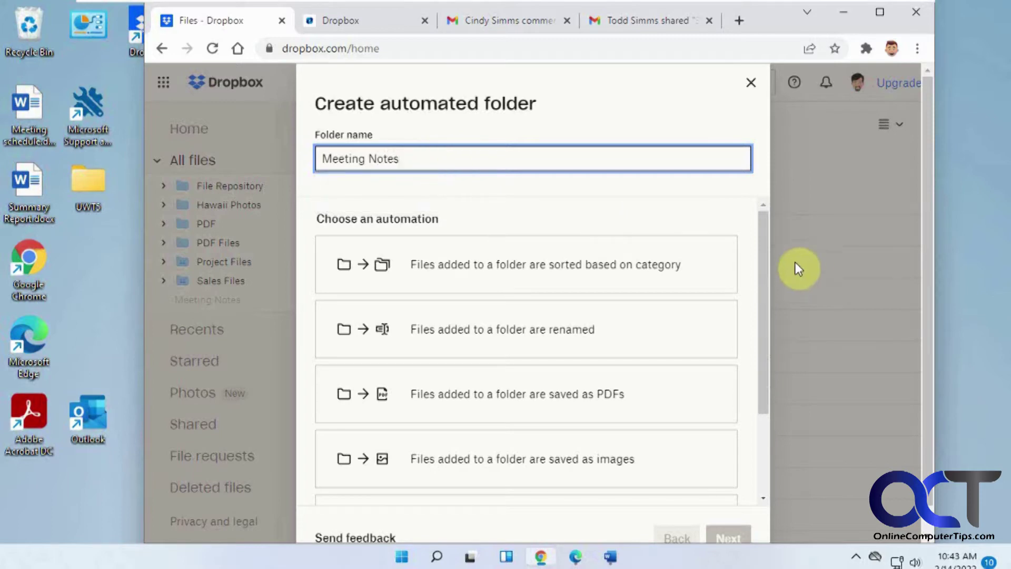
{"action": "left_click", "coordinate": [764, 244]}
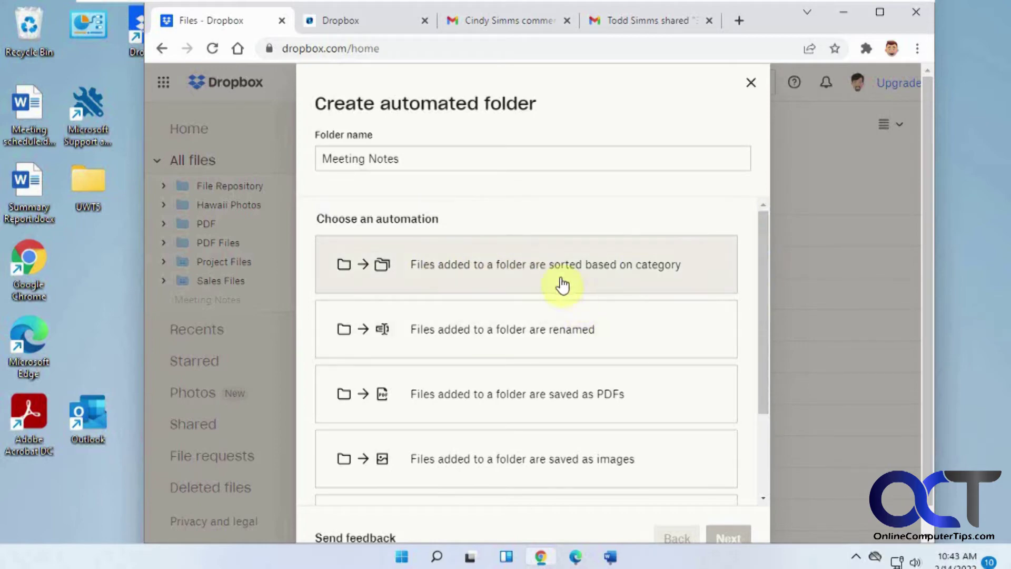
{"action": "left_click", "coordinate": [630, 278]}
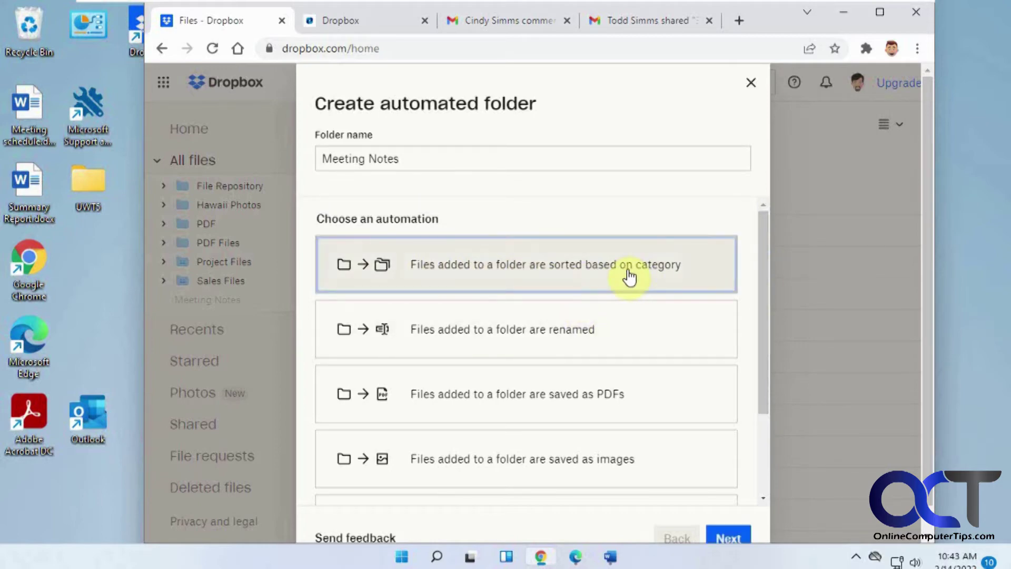
{"action": "left_click", "coordinate": [726, 533]}
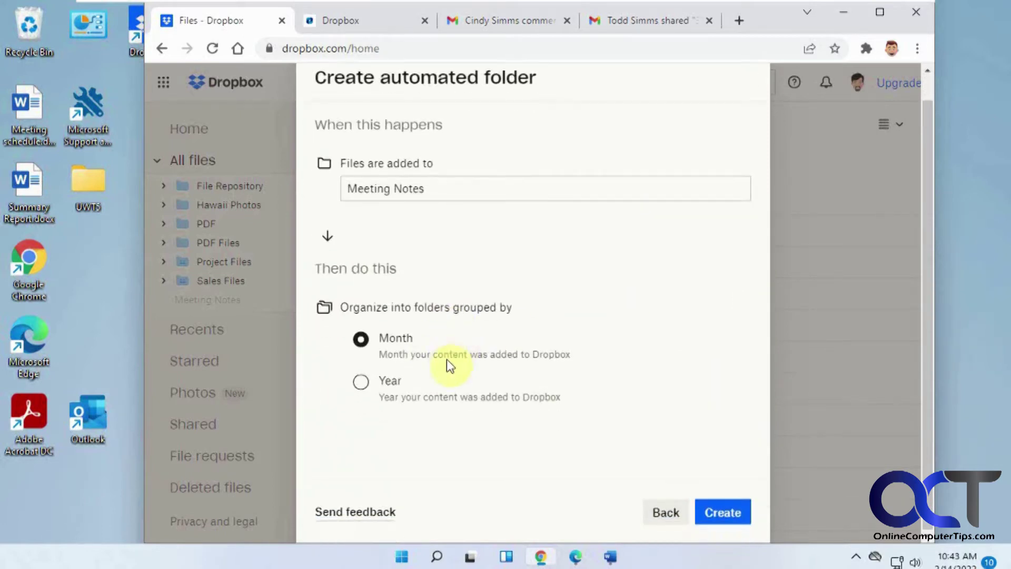
{"action": "left_click", "coordinate": [660, 514]}
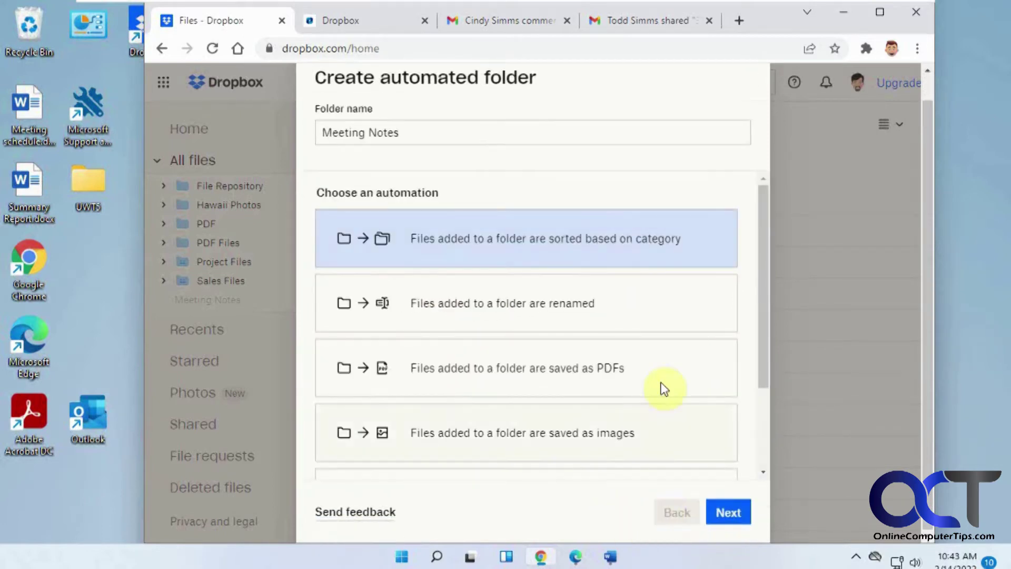
{"action": "left_click", "coordinate": [595, 315]}
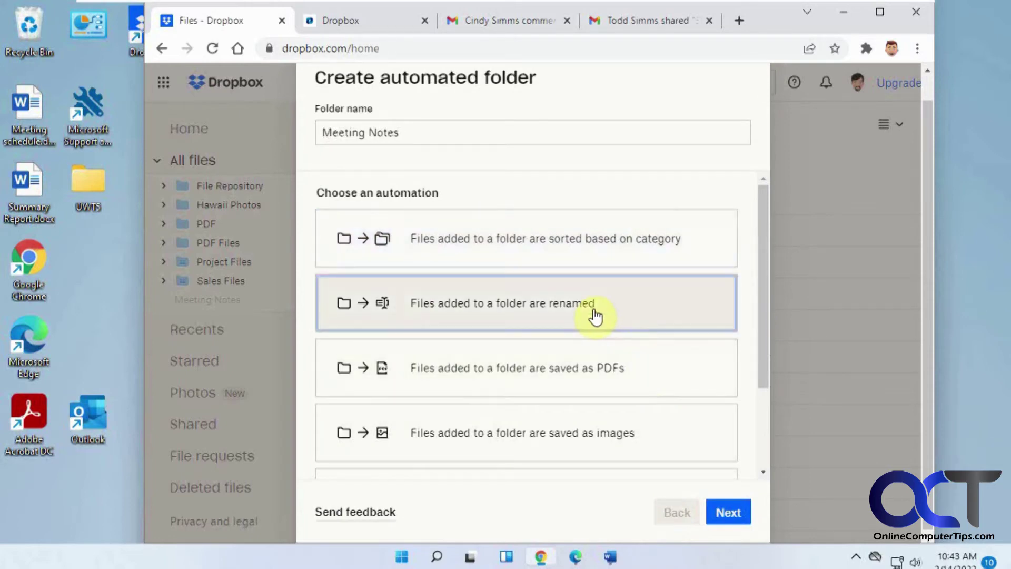
{"action": "left_click", "coordinate": [726, 513]}
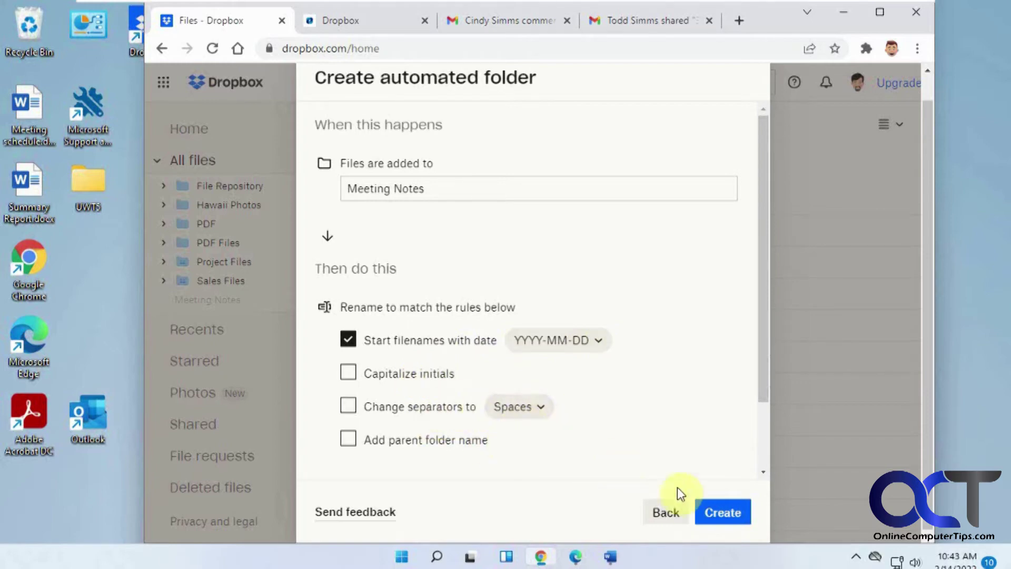
{"action": "left_click", "coordinate": [671, 511]}
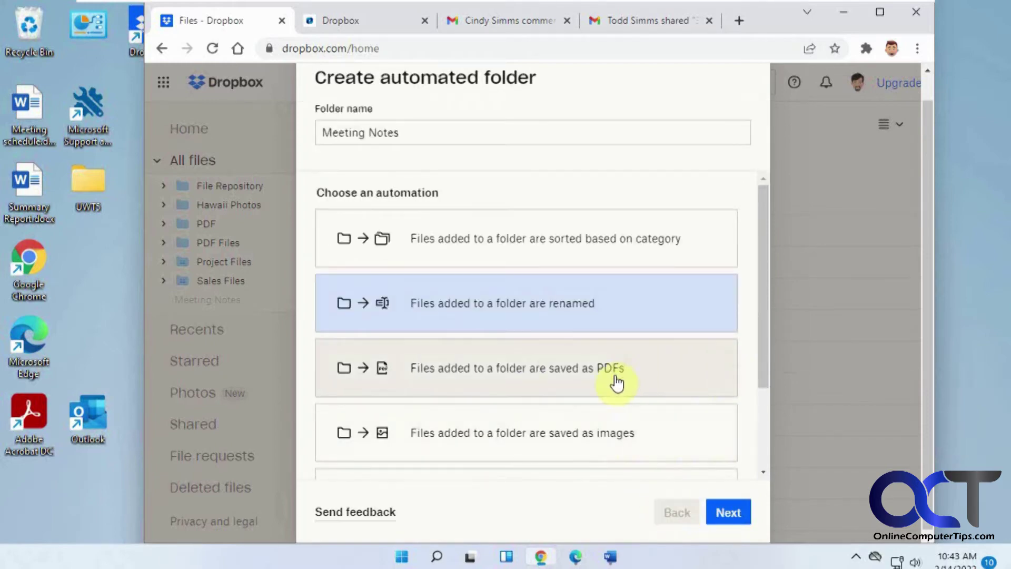
{"action": "left_click", "coordinate": [486, 375]}
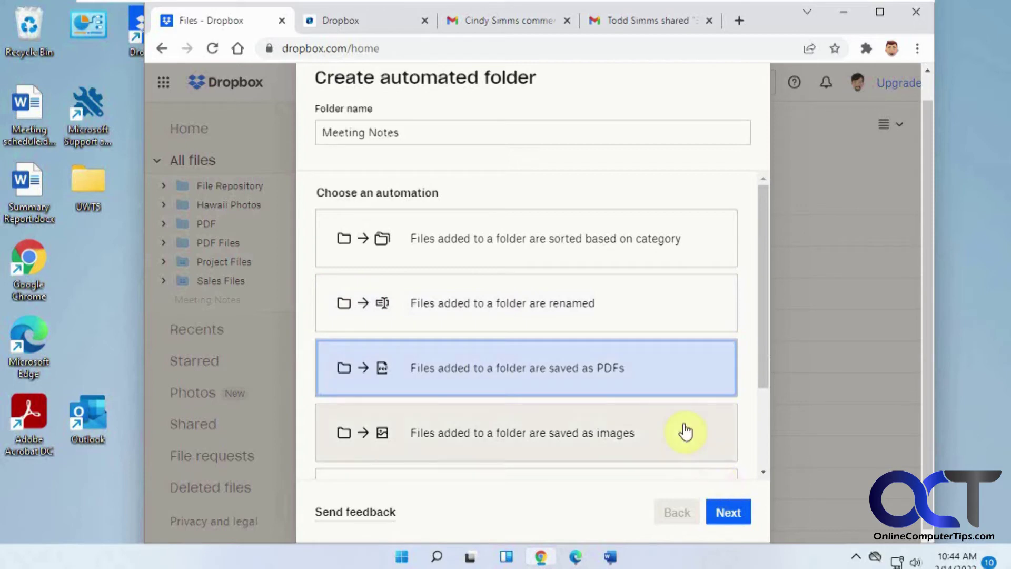
Keep all supported file types in the save-as-PDF settings and create the folder.
{"action": "left_click", "coordinate": [730, 512]}
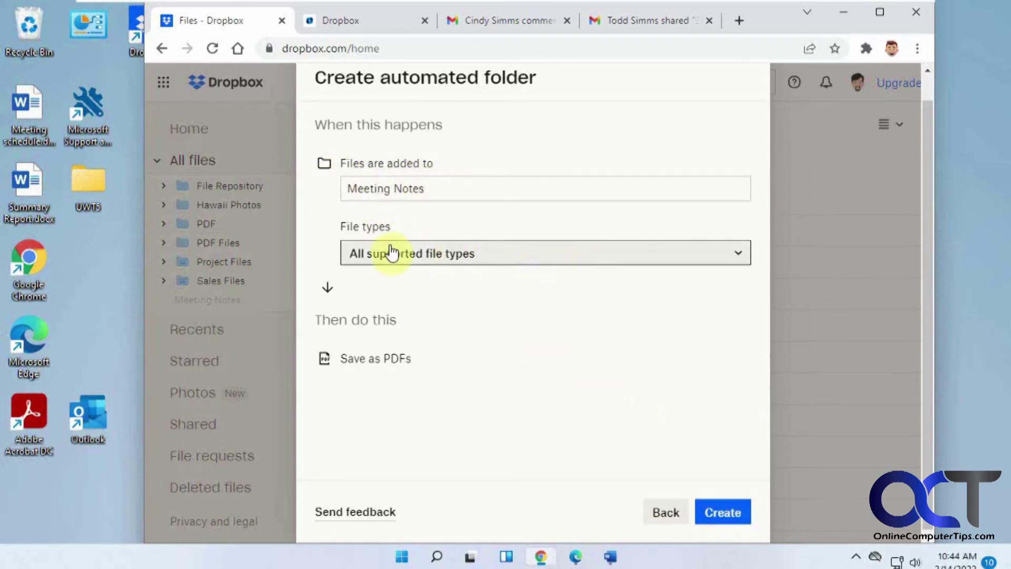
{"action": "left_click", "coordinate": [501, 257]}
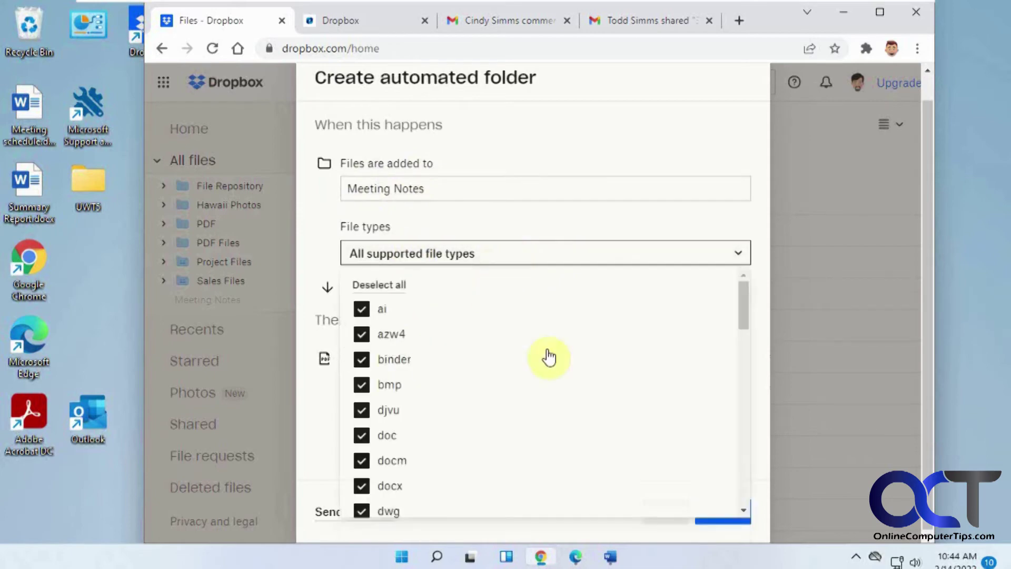
{"action": "scroll", "coordinate": [564, 373], "scroll_direction": "down", "scroll_amount": 6}
{"action": "scroll", "coordinate": [569, 373], "scroll_direction": "down", "scroll_amount": 8}
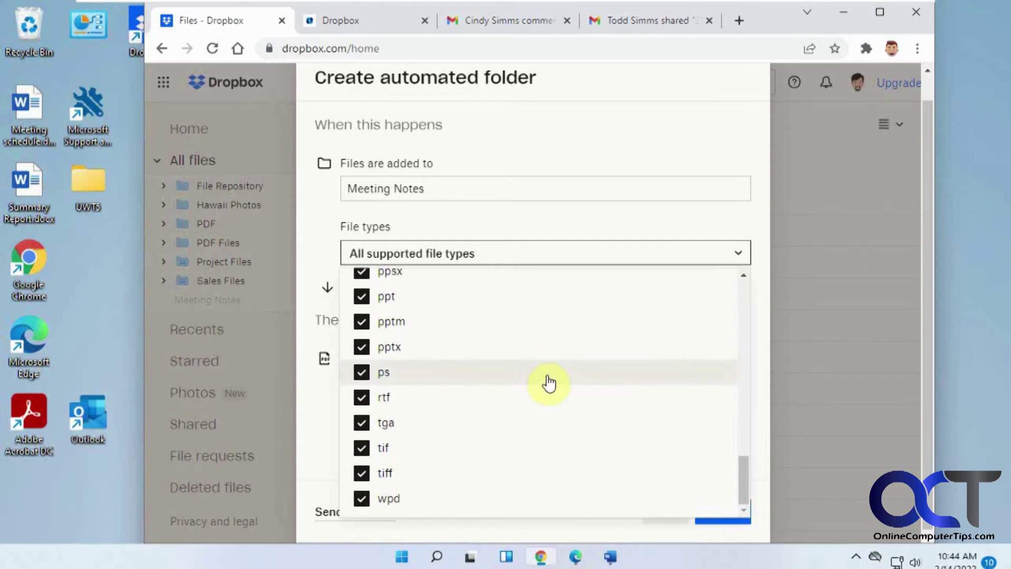
{"action": "scroll", "coordinate": [548, 388], "scroll_direction": "up", "scroll_amount": 8}
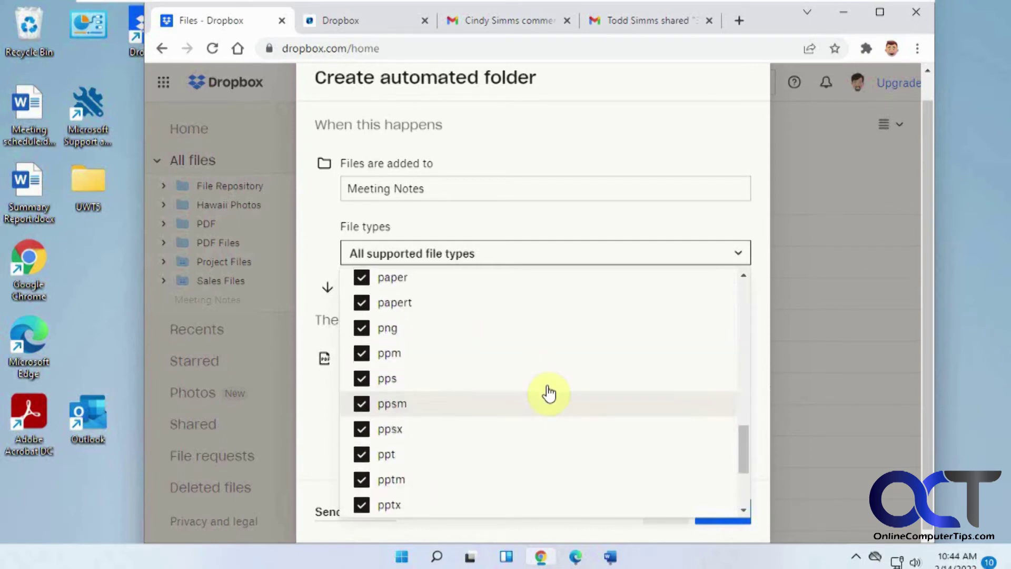
{"action": "scroll", "coordinate": [548, 393], "scroll_direction": "up", "scroll_amount": 8}
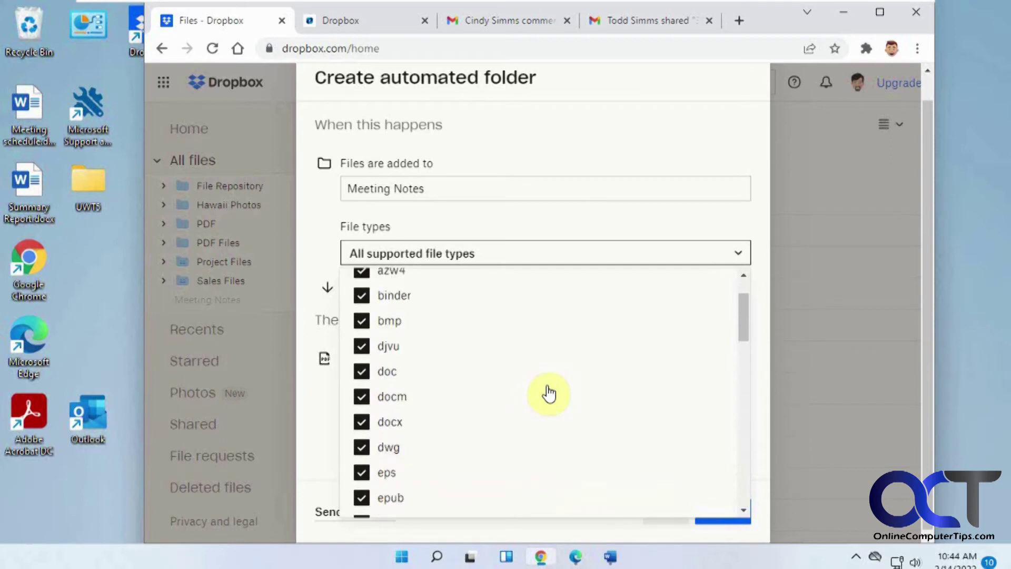
{"action": "scroll", "coordinate": [479, 393], "scroll_direction": "down", "scroll_amount": 2}
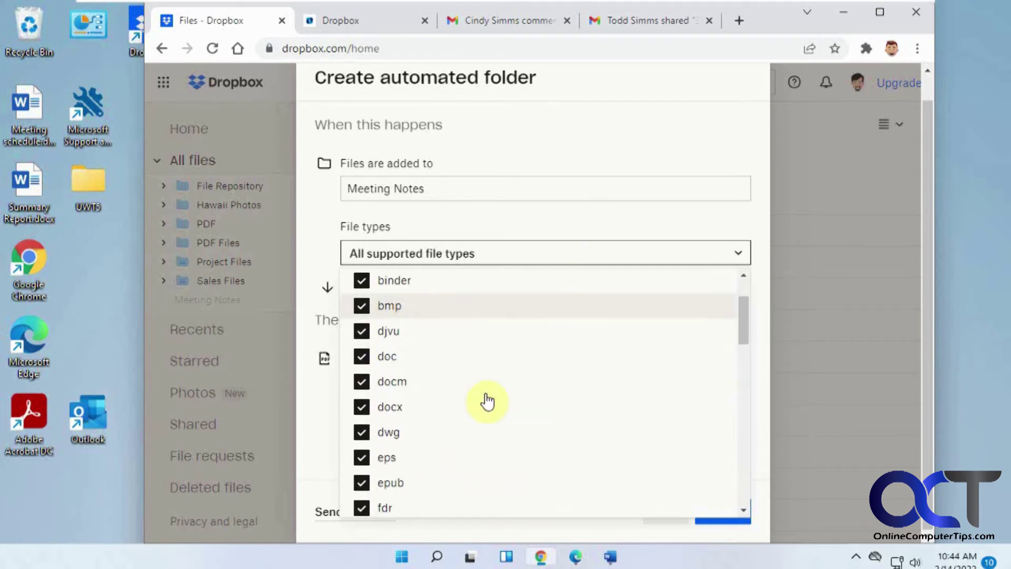
{"action": "left_click", "coordinate": [538, 214]}
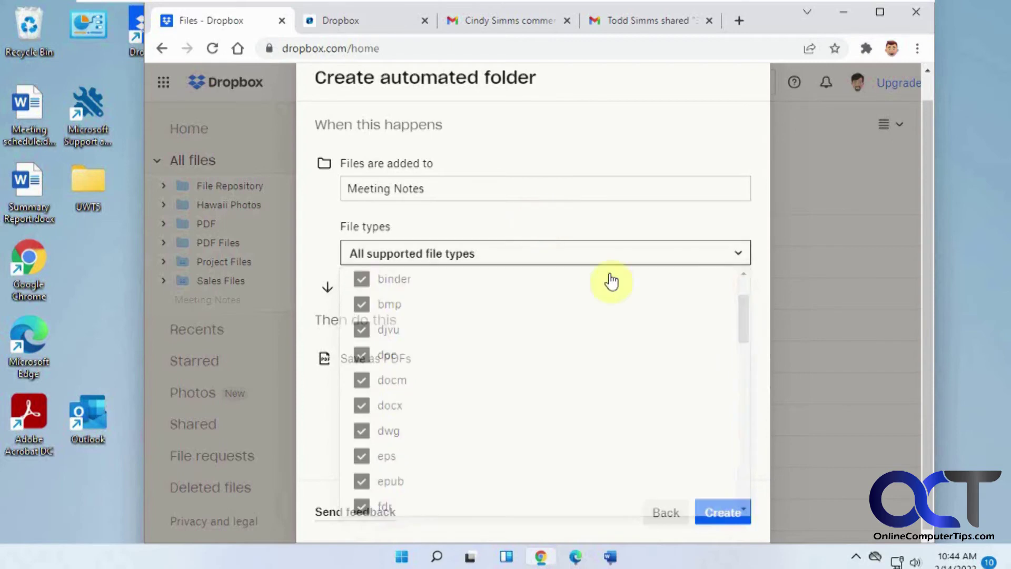
{"action": "left_click", "coordinate": [716, 512]}
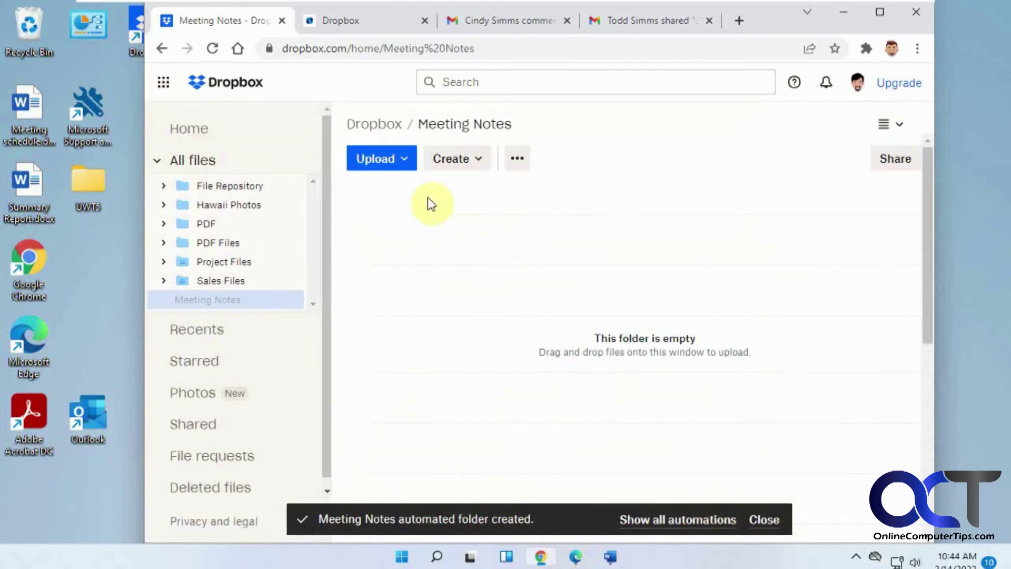
Return to All files and open the still-empty Meeting Notes automated folder.
{"action": "left_click", "coordinate": [190, 161]}
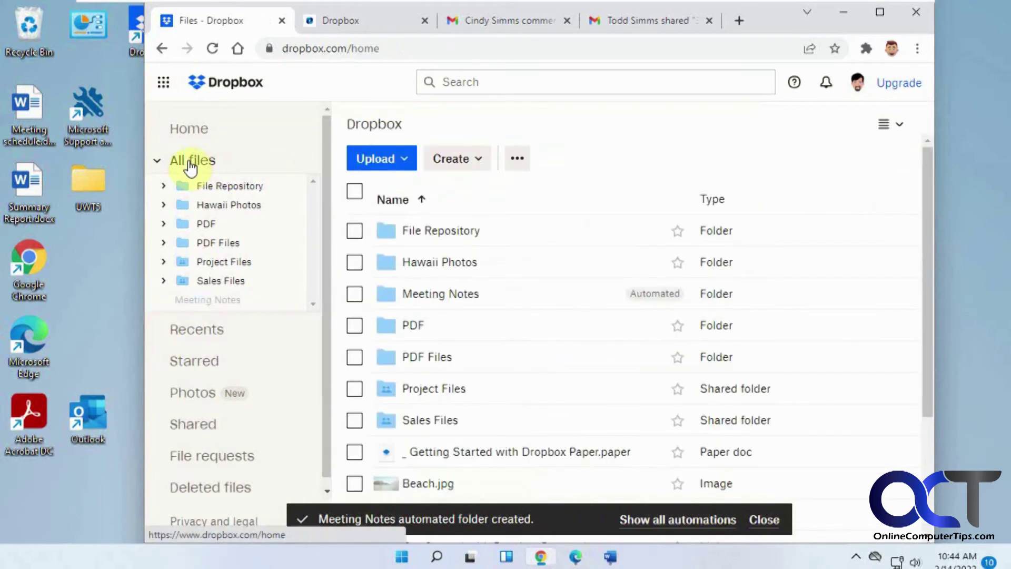
{"action": "mouse_move", "coordinate": [606, 295]}
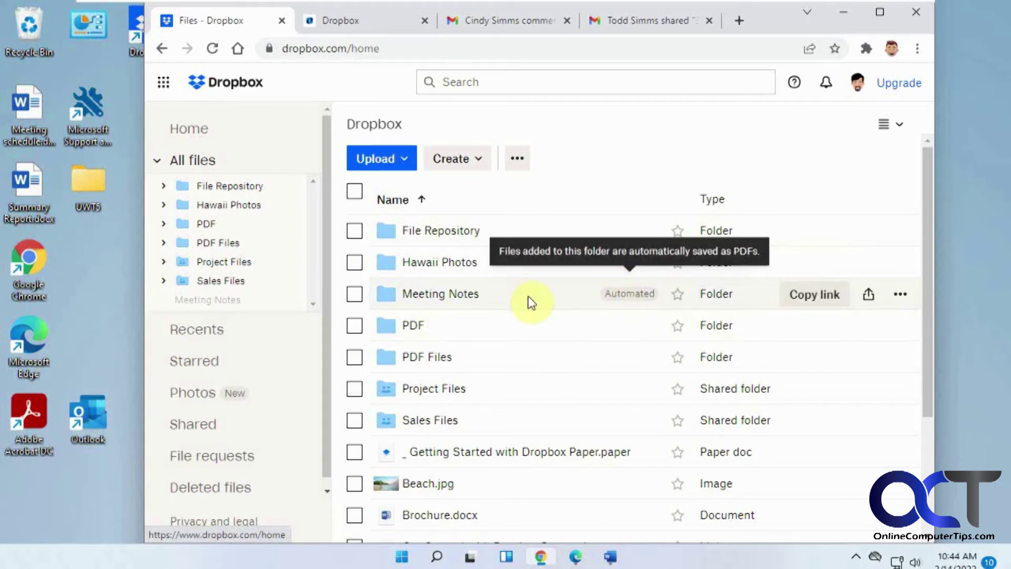
{"action": "left_click", "coordinate": [459, 300]}
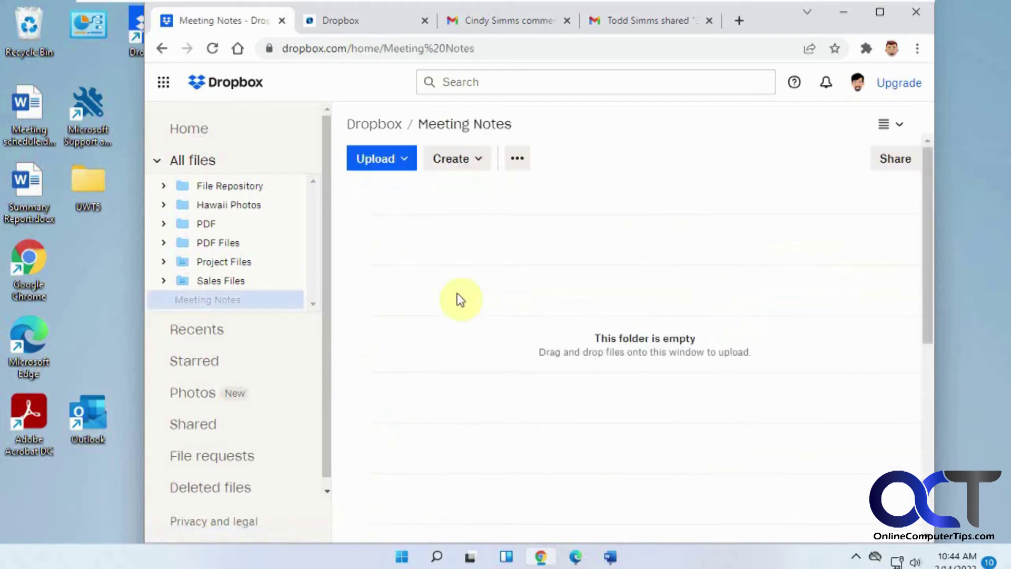
Drag the Meeting schedule and Summary Report Word files into Meeting Notes, dismissing the notifications.
{"action": "left_click", "coordinate": [29, 120]}
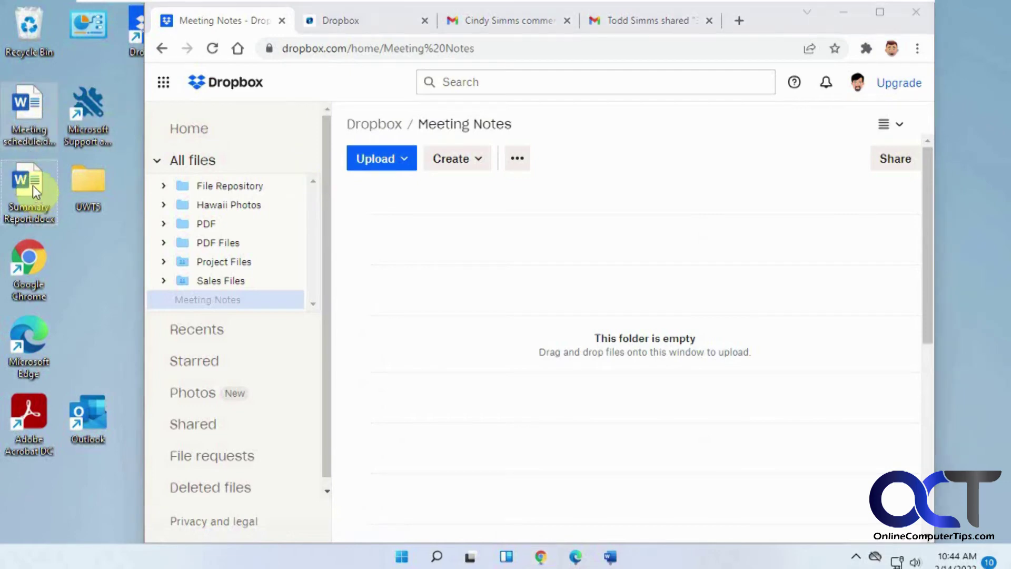
{"action": "left_click_drag", "start_coordinate": [33, 186], "coordinate": [538, 323]}
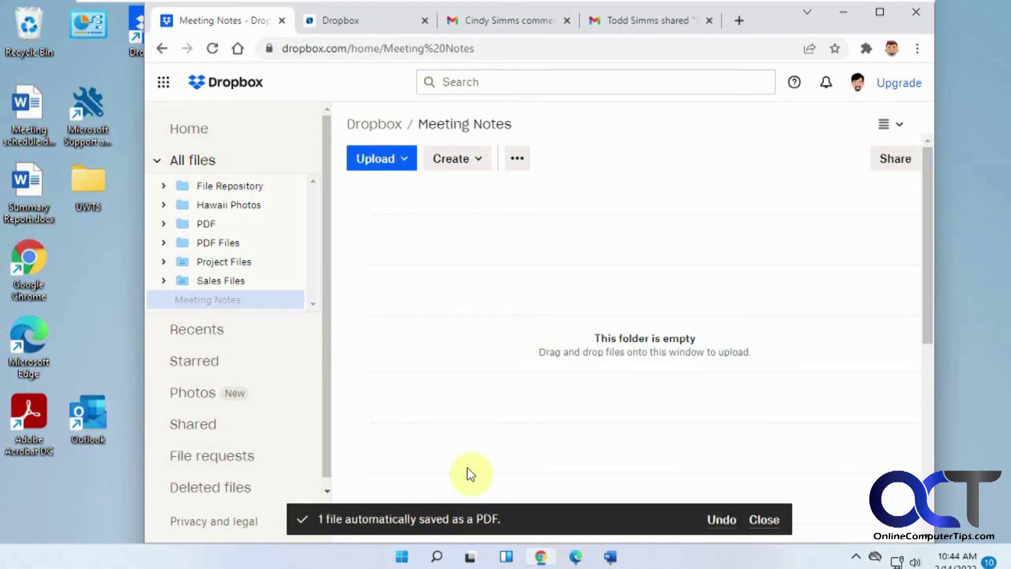
{"action": "left_click", "coordinate": [764, 519]}
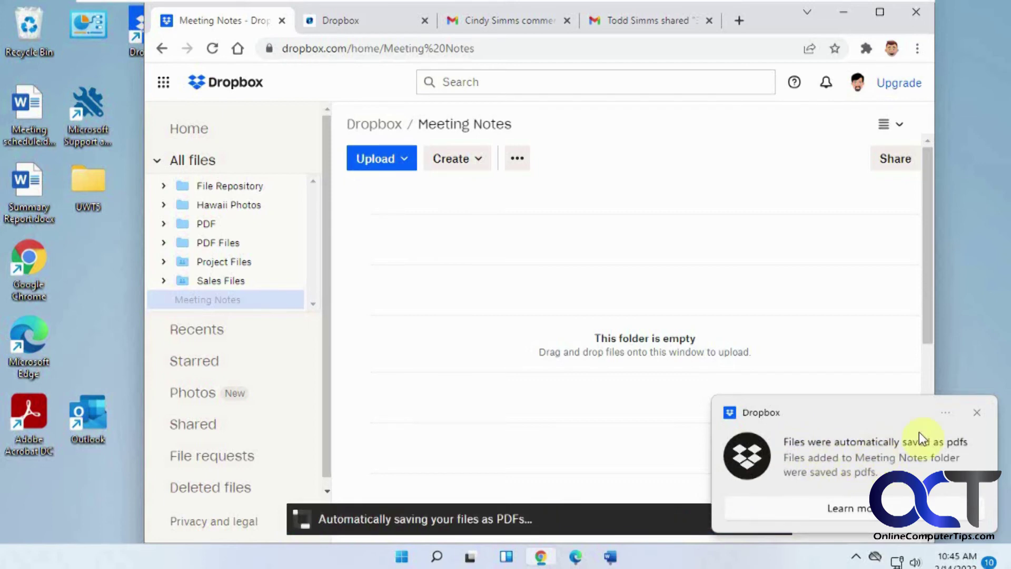
{"action": "left_click", "coordinate": [982, 415]}
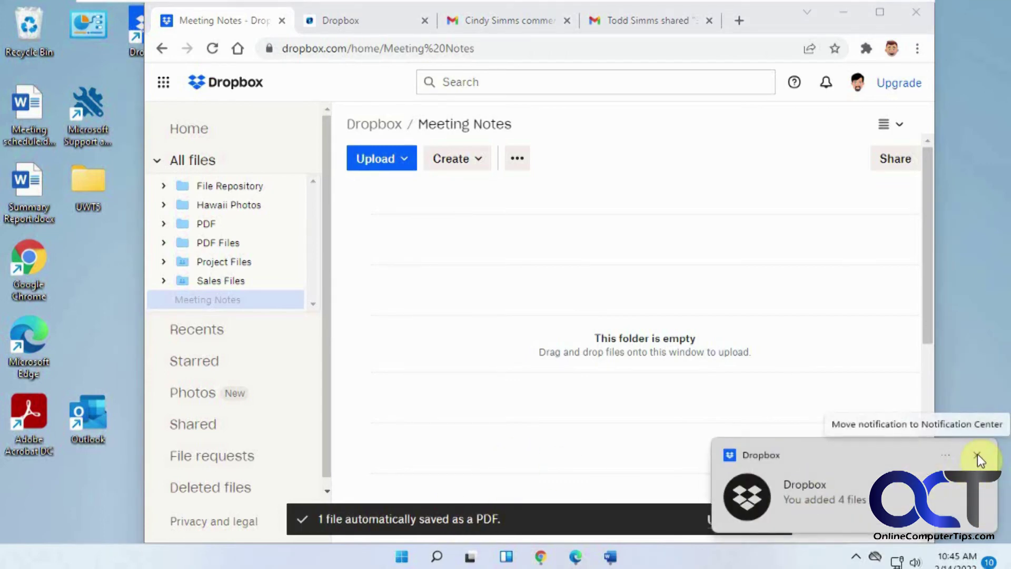
{"action": "left_click", "coordinate": [977, 456]}
Reopen Meeting Notes from All files to see both .docx files and their PDF copies.
{"action": "left_click", "coordinate": [204, 162]}
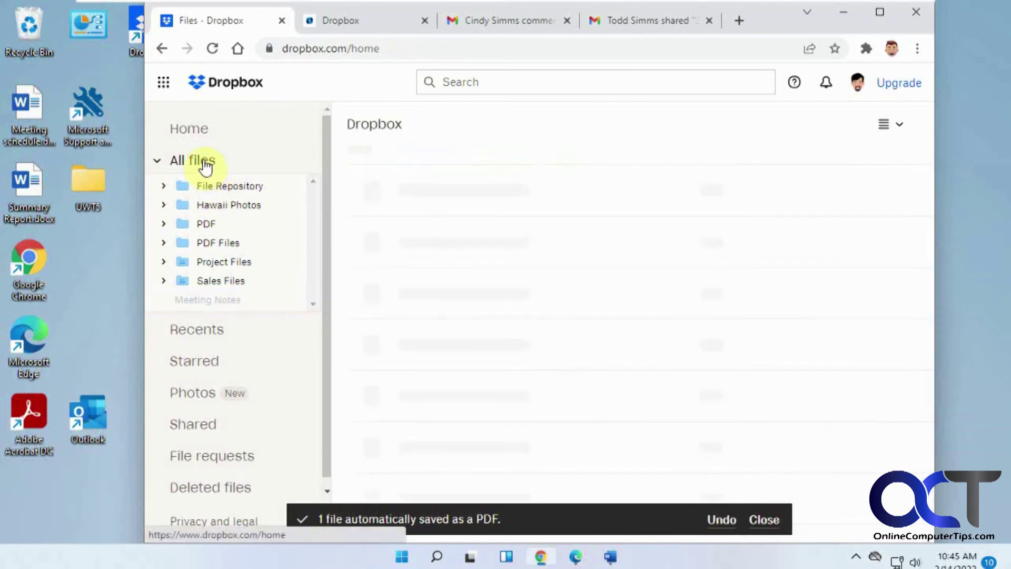
{"action": "left_click", "coordinate": [465, 294]}
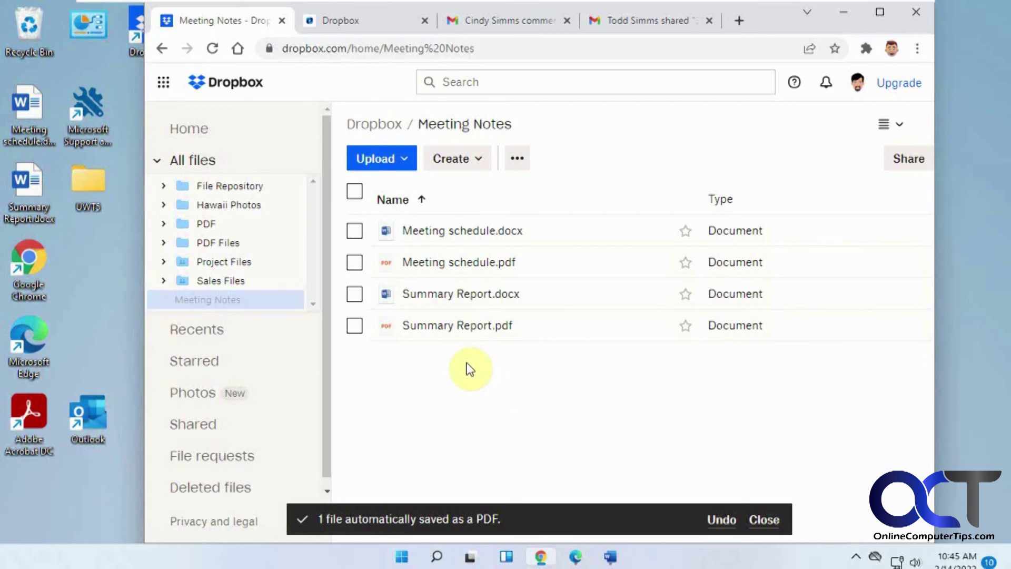
{"action": "left_click", "coordinate": [483, 160]}
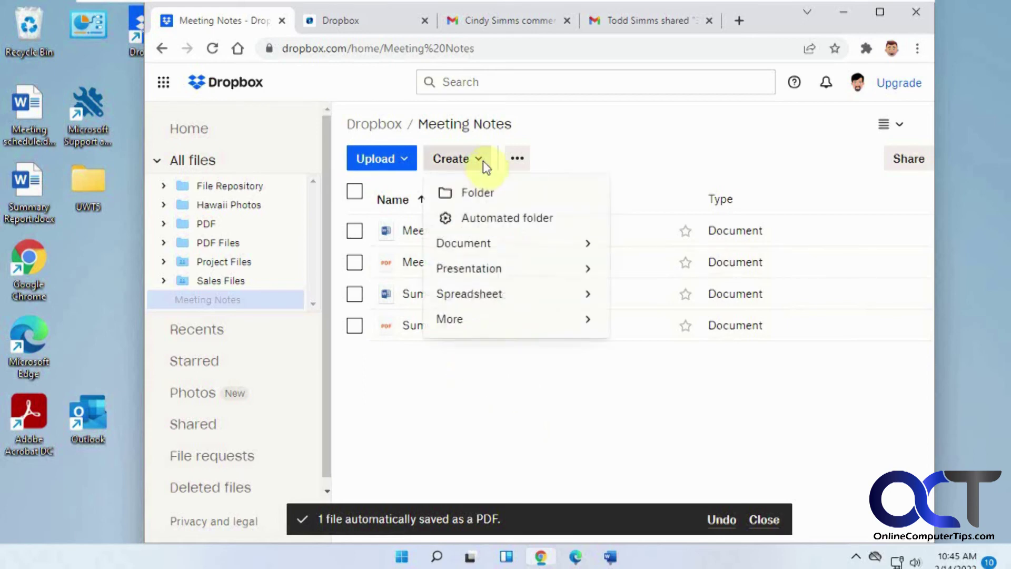
{"action": "mouse_move", "coordinate": [489, 256]}
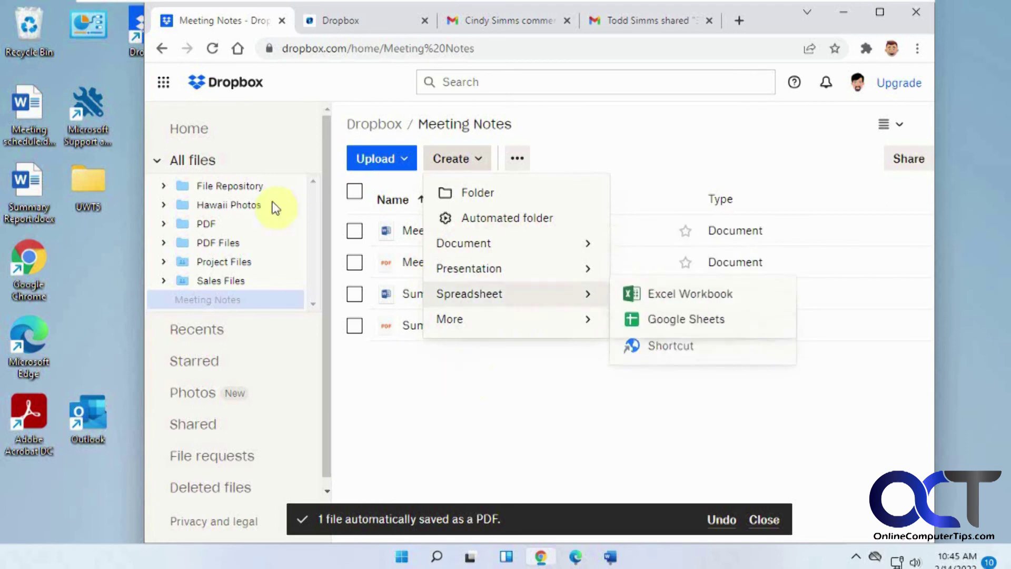
{"action": "left_click", "coordinate": [457, 390]}
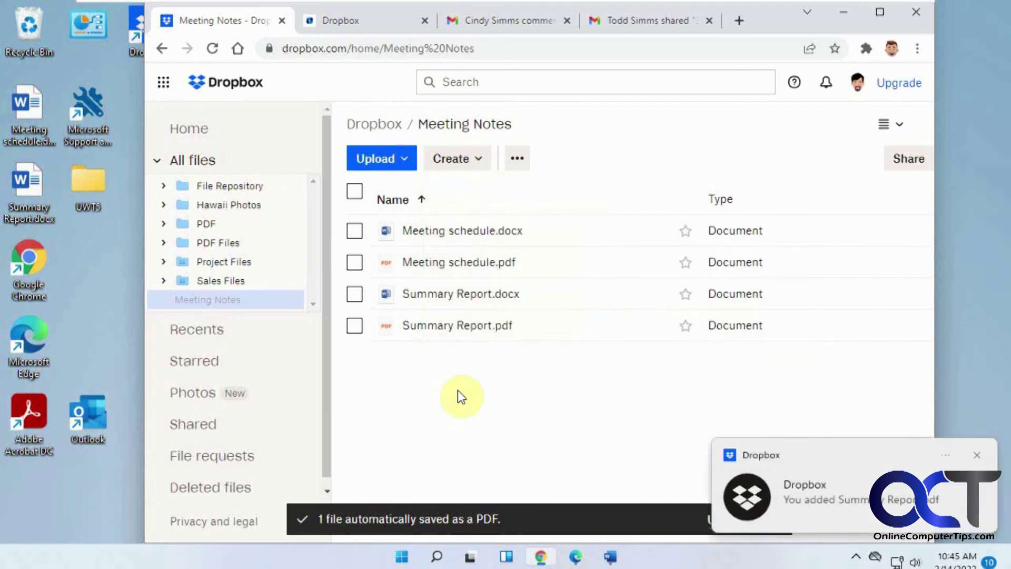